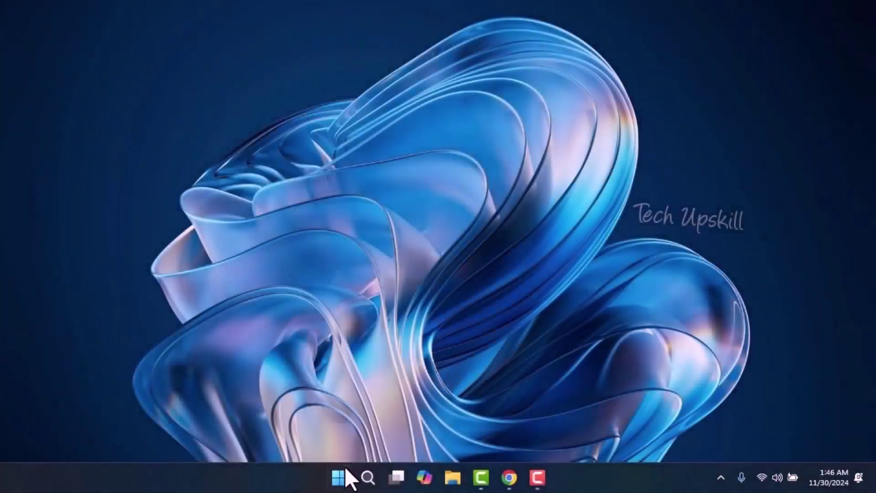
# - Open the list of other trouble-shooters under System > Troubleshoot in the Windows Settings
pyautogui.rightClick(346, 470)
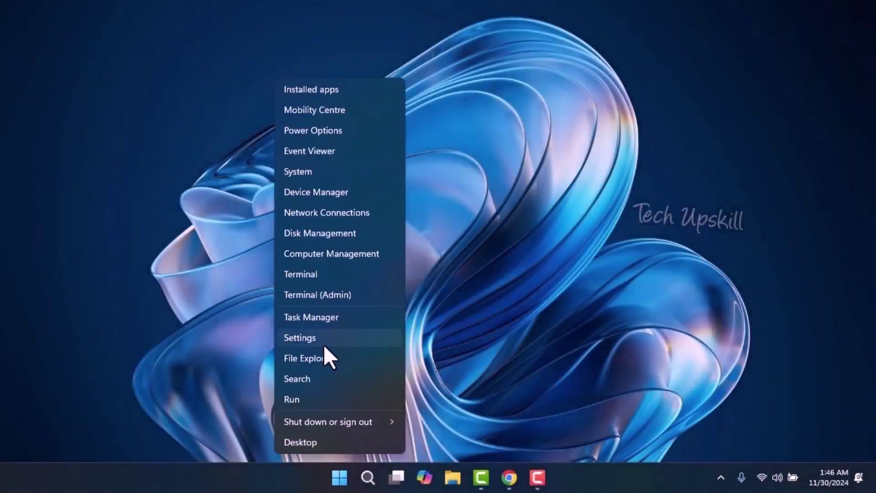
pyautogui.click(339, 340)
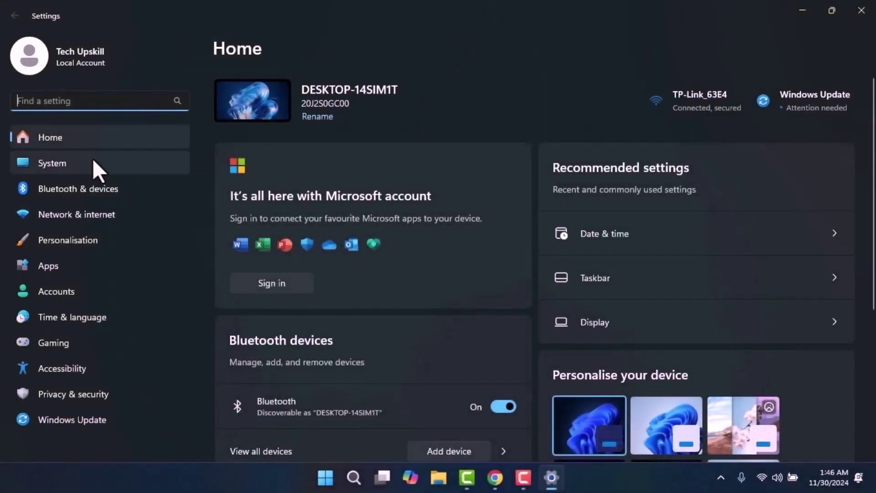
pyautogui.click(93, 160)
pyautogui.scroll(-5, 472, 265)
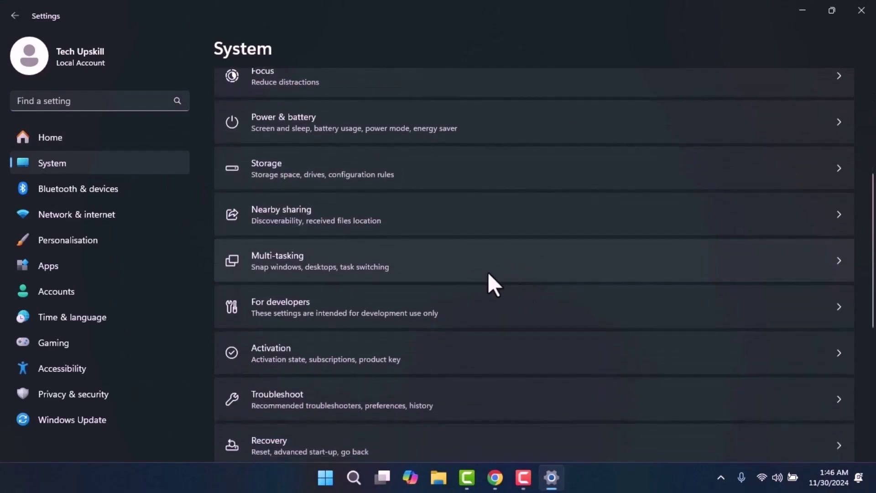
pyautogui.scroll(-7, 489, 274)
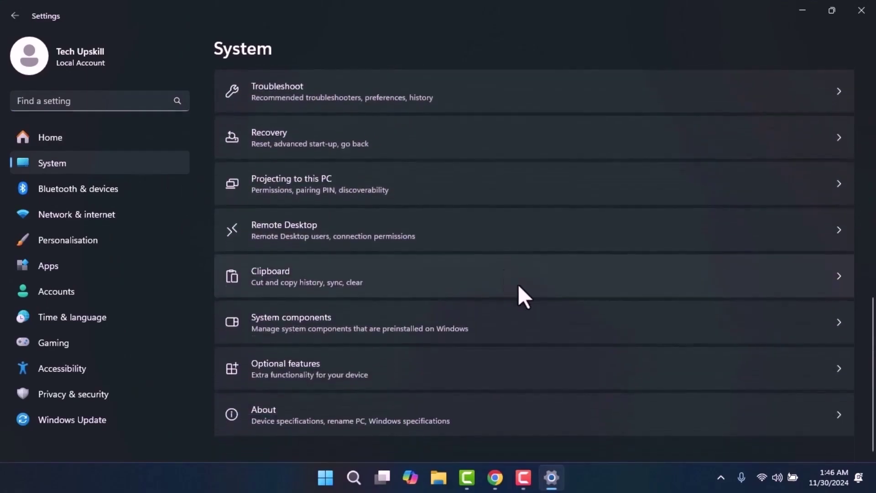
pyautogui.click(422, 97)
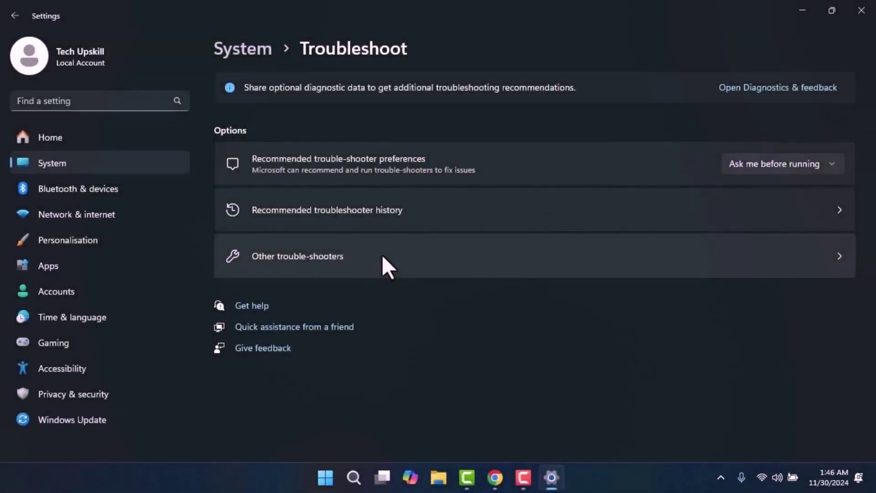
pyautogui.click(385, 266)
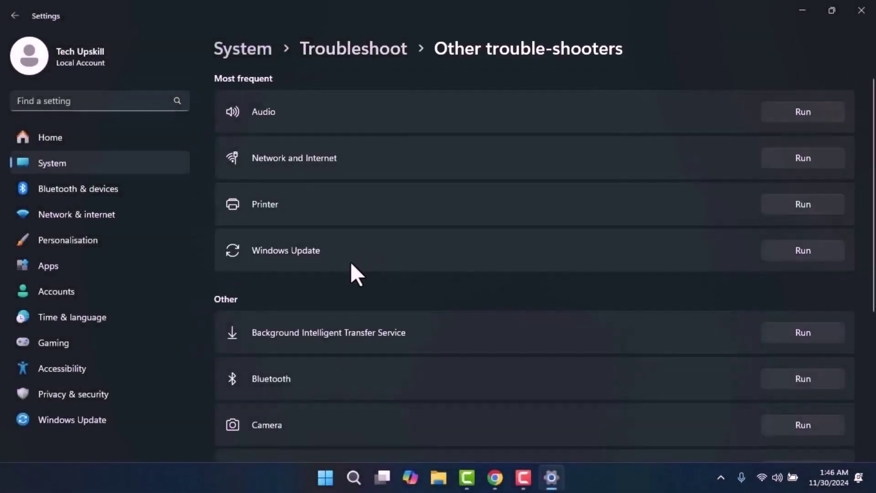
# - Run the Windows Update trouble-shooter, and close its window together with Settings
pyautogui.click(788, 256)
pyautogui.click(571, 479)
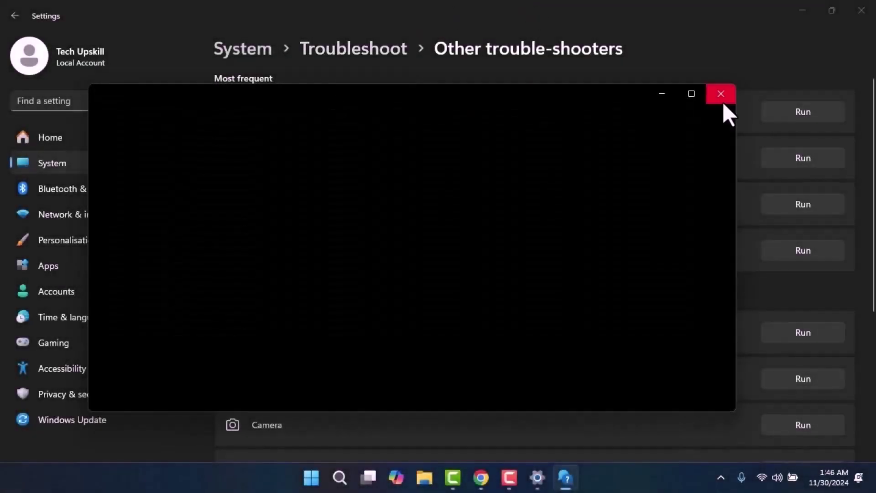
pyautogui.click(721, 96)
pyautogui.click(858, 10)
# - Search Windows for "cmd" and open Command Prompt as administrator
pyautogui.click(368, 478)
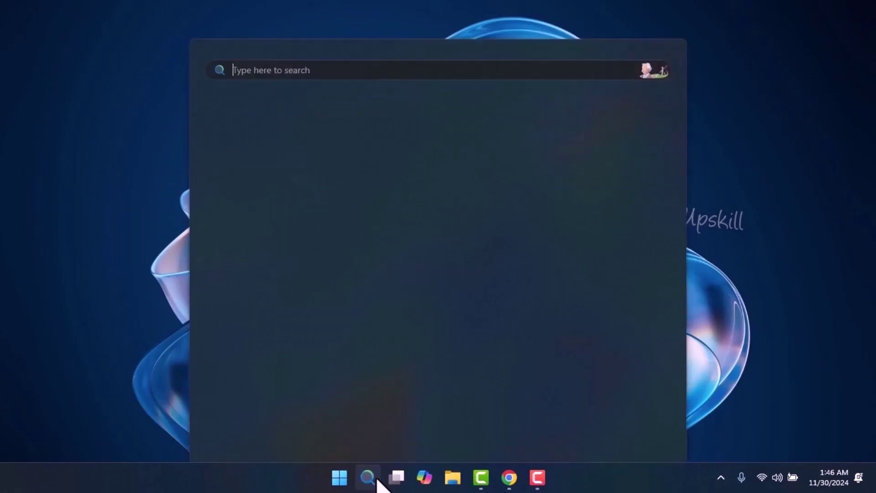
pyautogui.write('cmd')
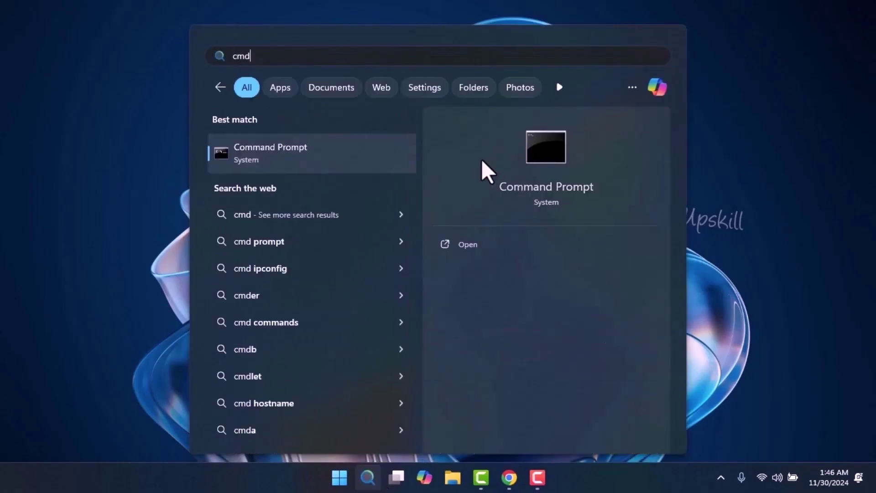
pyautogui.rightClick(311, 150)
pyautogui.click(338, 156)
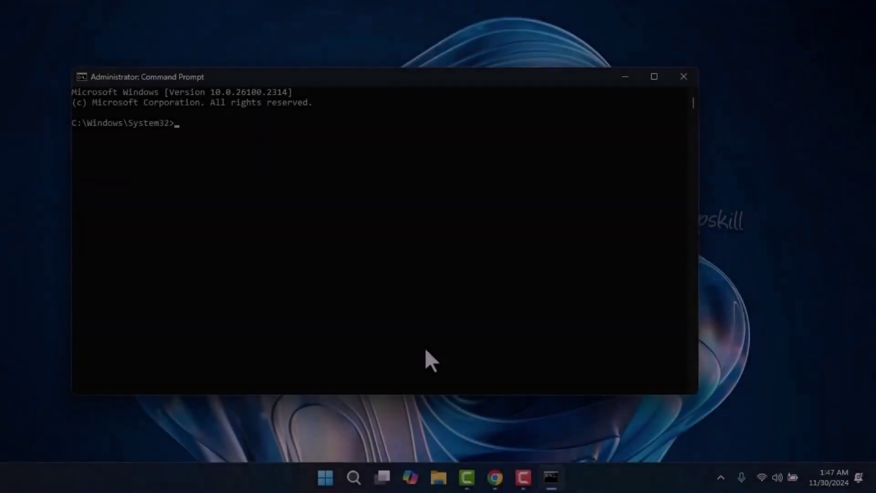
# - Run msdt /id WindowsUpdateDiagnostic to start the Windows Update diagnostic, and close the Command Prompt
pyautogui.write('m')
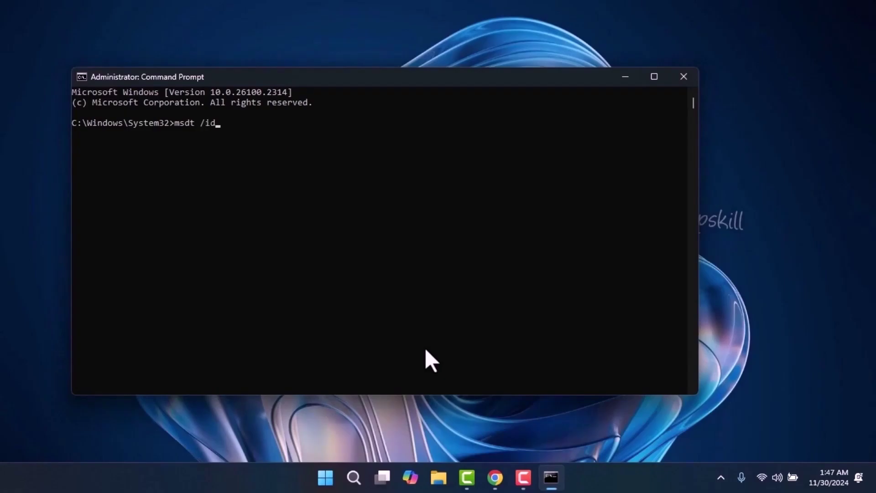
pyautogui.write('sdt /id')
pyautogui.write('windowsupdatediagnostic')
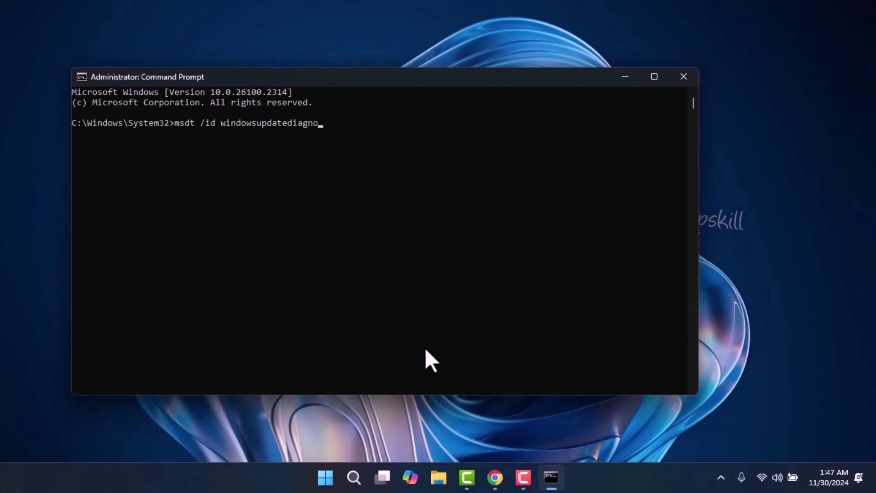
pyautogui.press('Return')
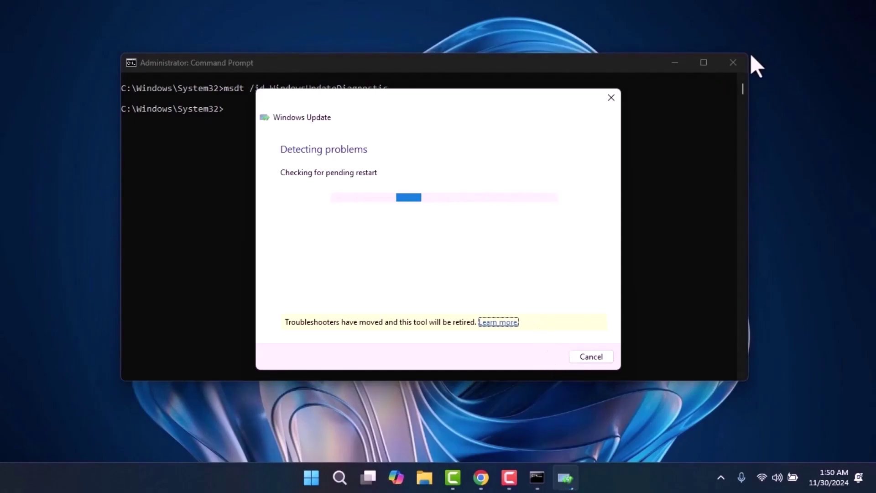
pyautogui.click(733, 63)
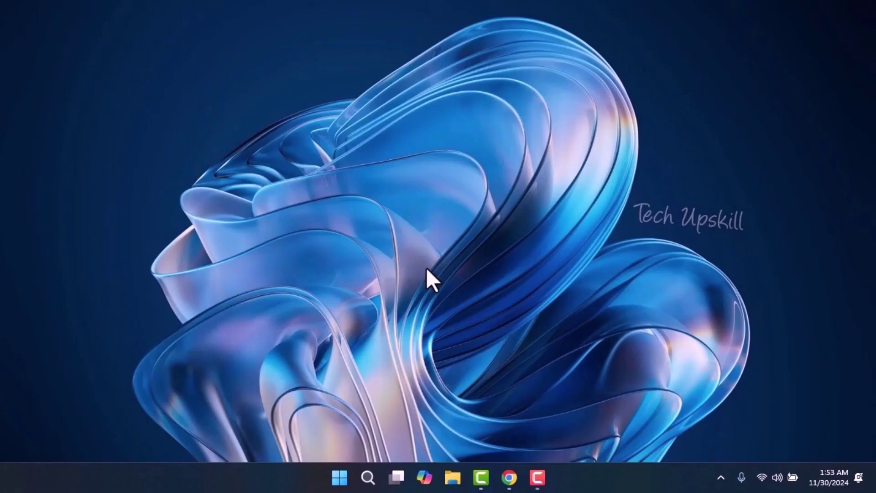
# - Search Windows for services.msc and open the Services console
pyautogui.click(372, 488)
pyautogui.write('s')
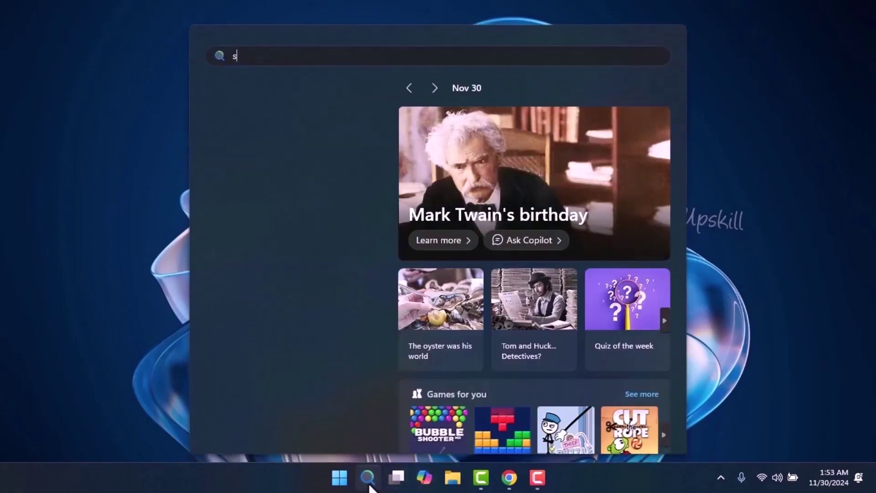
pyautogui.write('ervices')
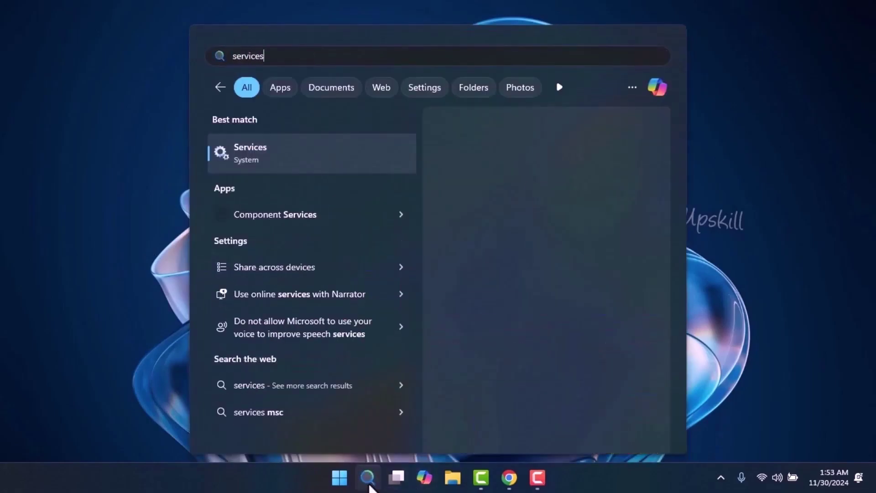
pyautogui.write('.msc')
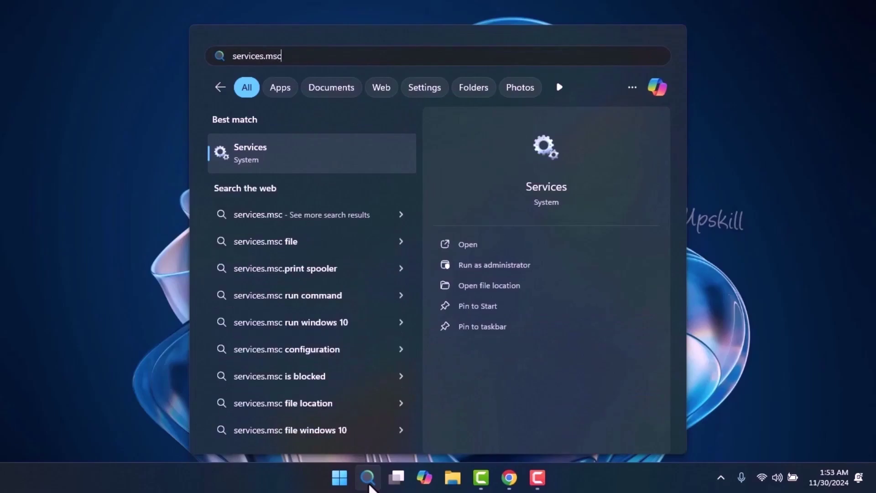
pyautogui.press('Return')
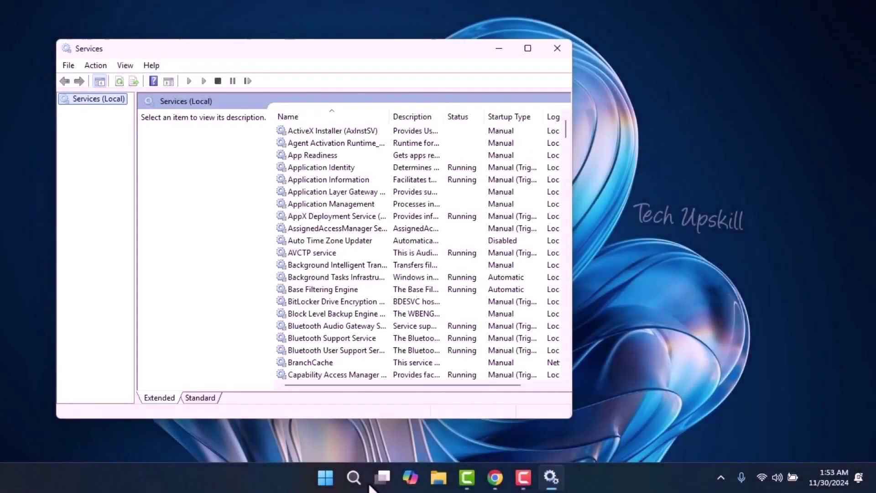
# - Find the Windows Update service in the services list and open its properties
pyautogui.click(362, 193)
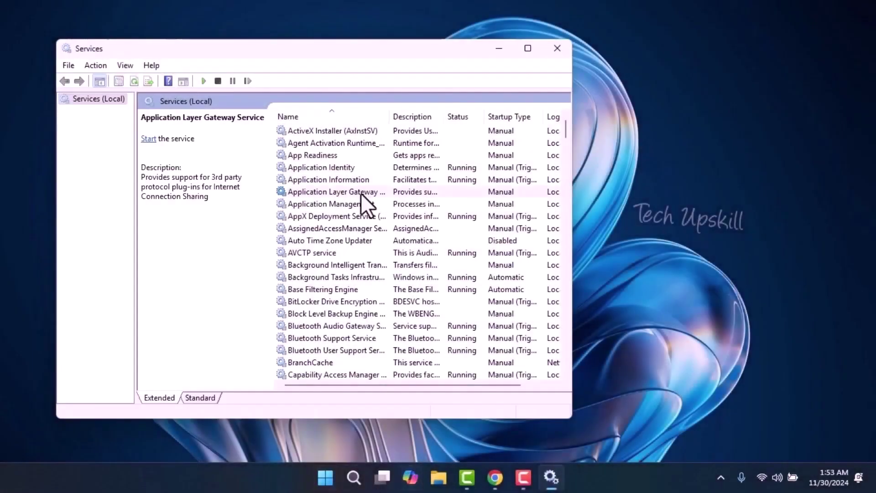
pyautogui.scroll(-4, 352, 219)
pyautogui.press('w')
pyautogui.scroll(-1, 359, 261)
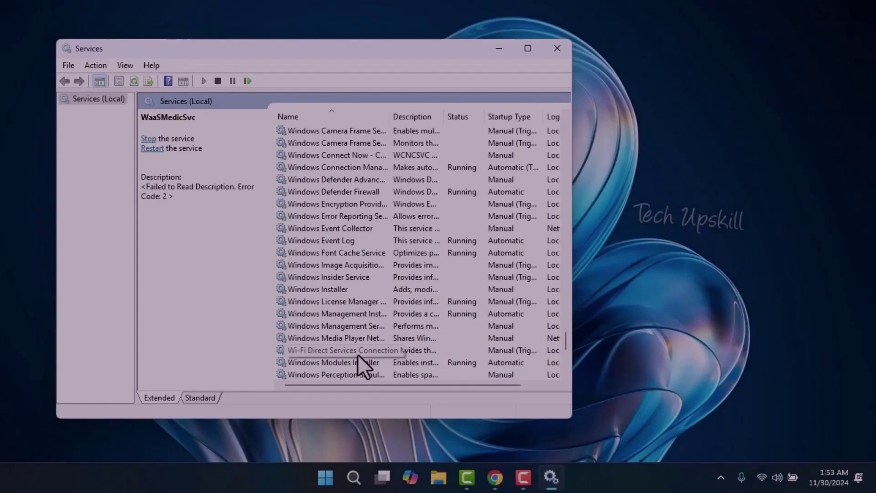
pyautogui.scroll(-4, 363, 353)
pyautogui.click(341, 324)
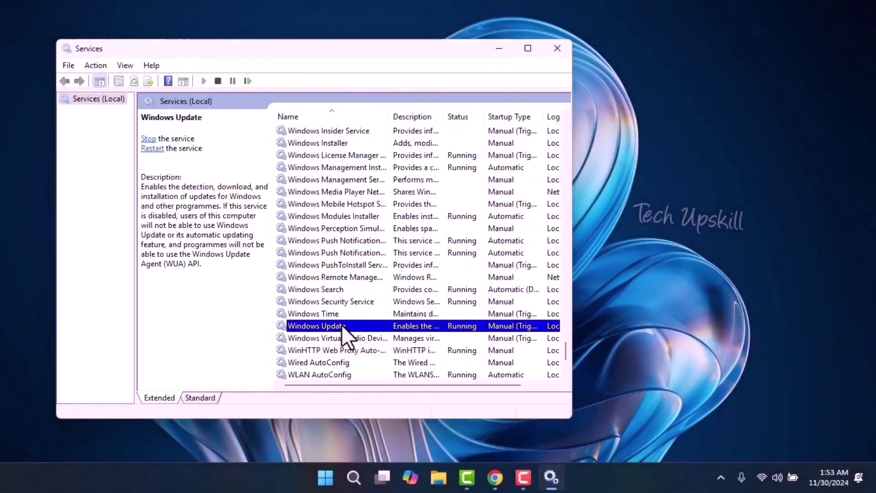
pyautogui.rightClick(342, 324)
pyautogui.click(373, 300)
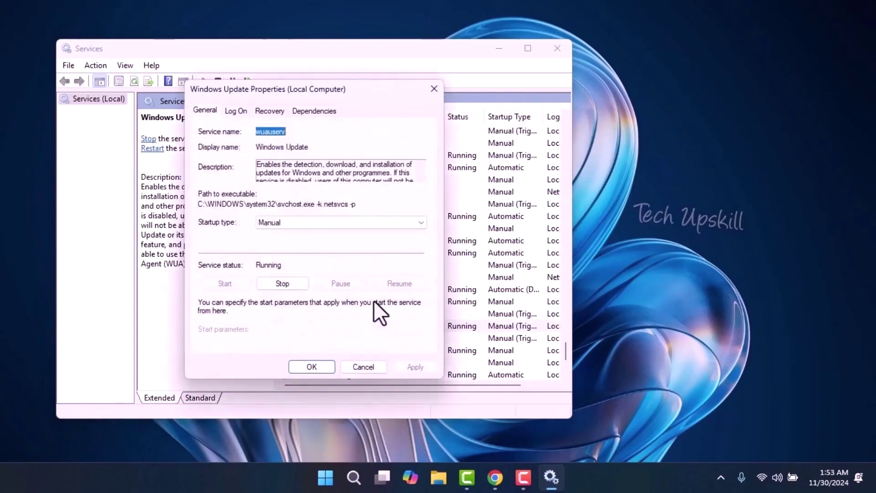
# - Set the Windows Update service's startup type to Automatic, confirm it, and close Services
pyautogui.click(329, 219)
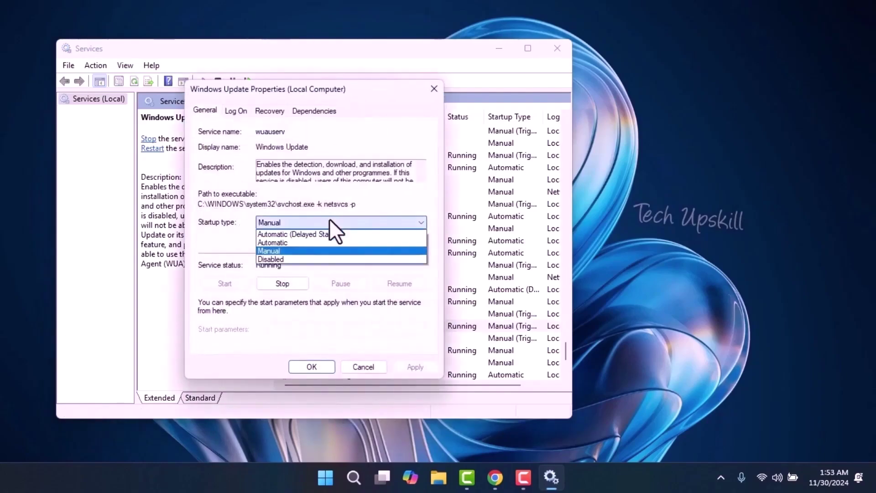
pyautogui.click(327, 241)
pyautogui.click(325, 366)
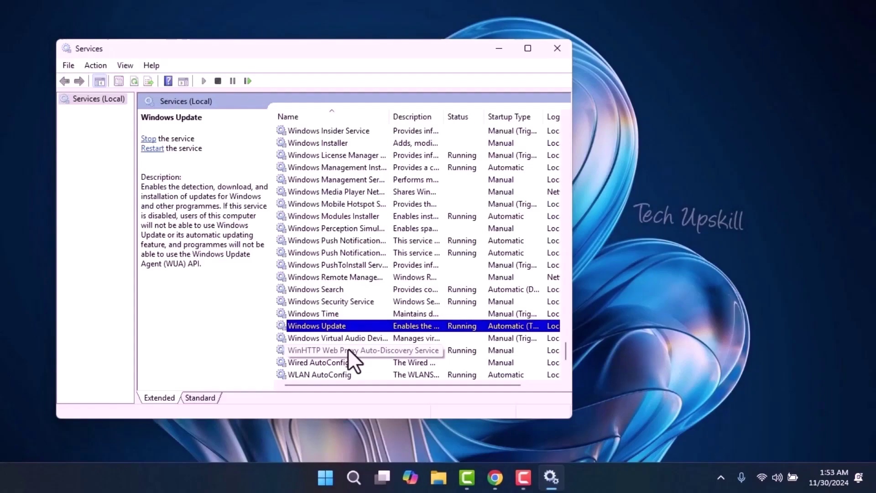
pyautogui.click(568, 40)
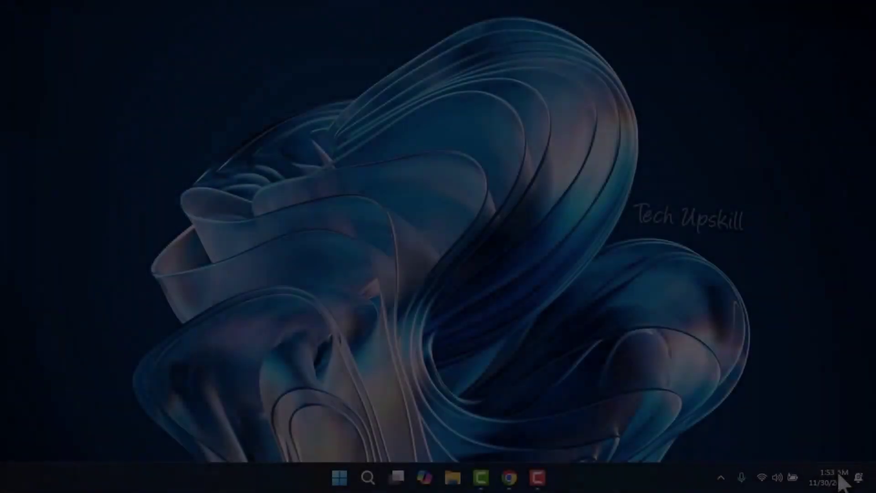
# - In the Date & time settings, switch "Set the time automatically" off and on again, and review the time zone choices
pyautogui.rightClick(840, 484)
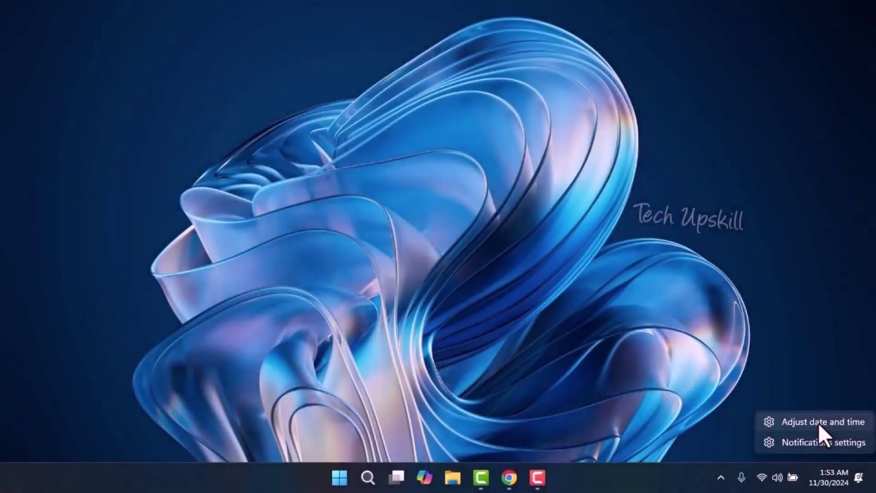
pyautogui.click(818, 423)
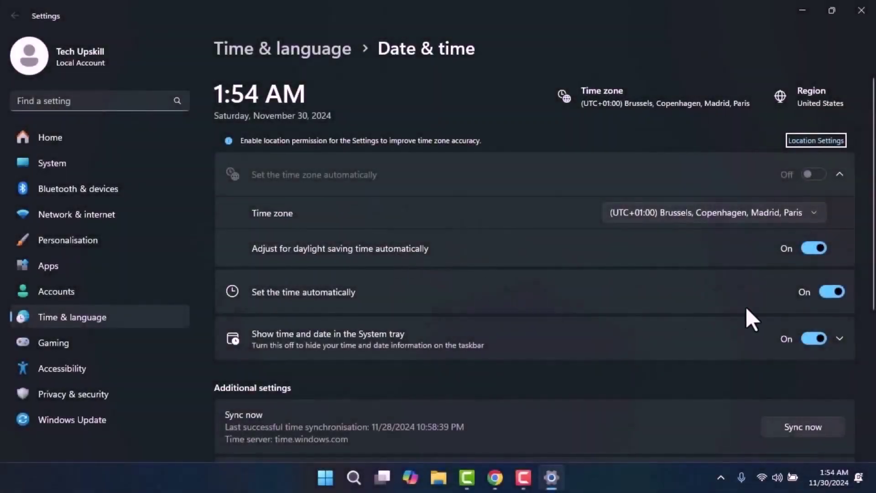
pyautogui.click(834, 294)
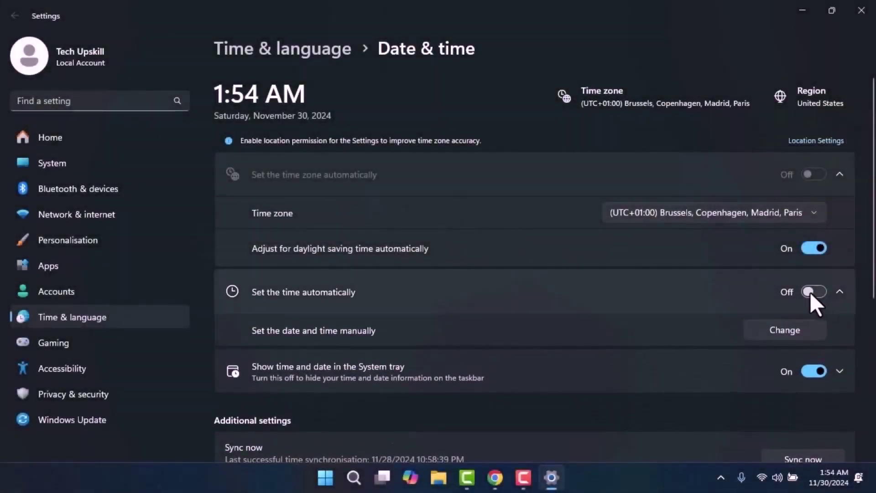
pyautogui.click(811, 292)
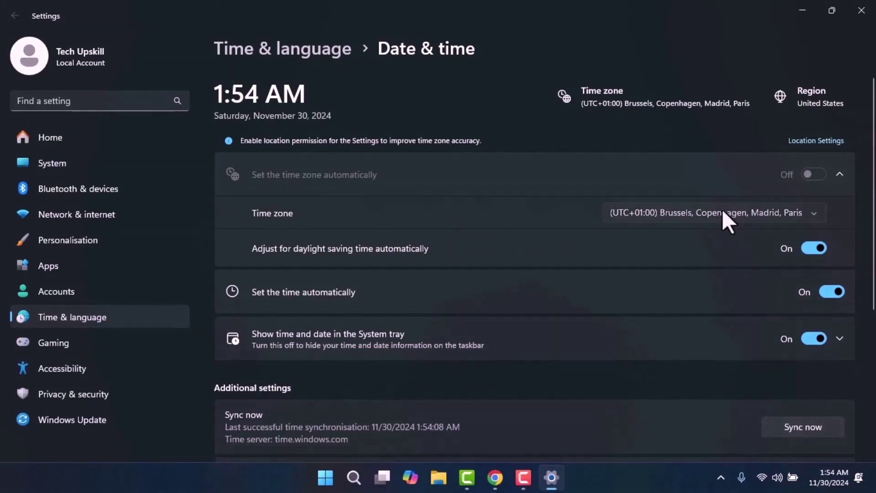
pyautogui.click(722, 209)
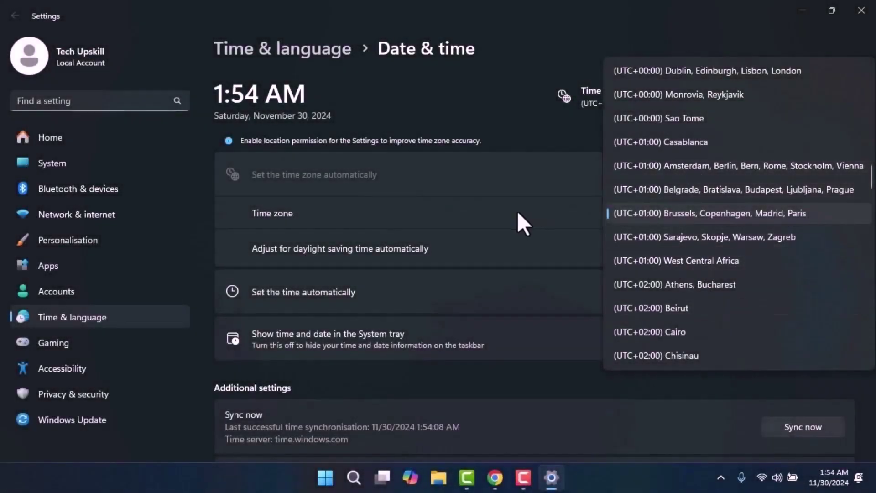
pyautogui.click(519, 212)
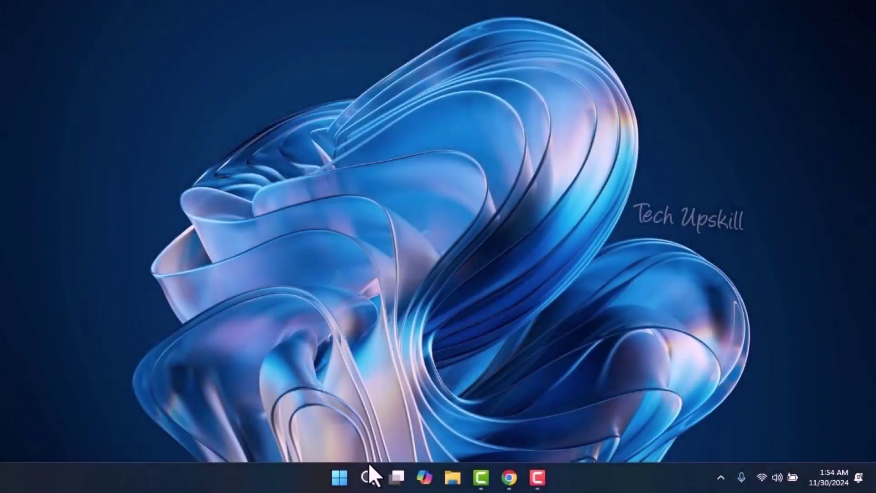
# - Search Windows for "notepad" and open Notepad with an empty document
pyautogui.click(368, 477)
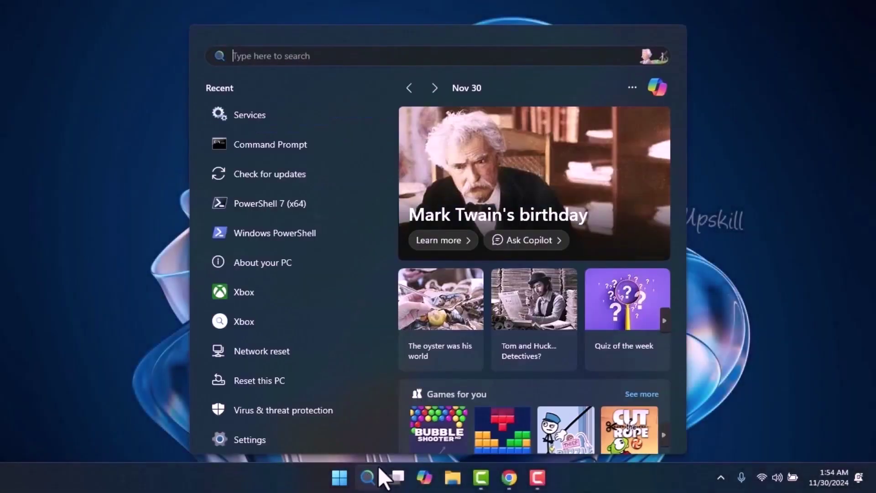
pyautogui.write('notepad')
pyautogui.click(368, 163)
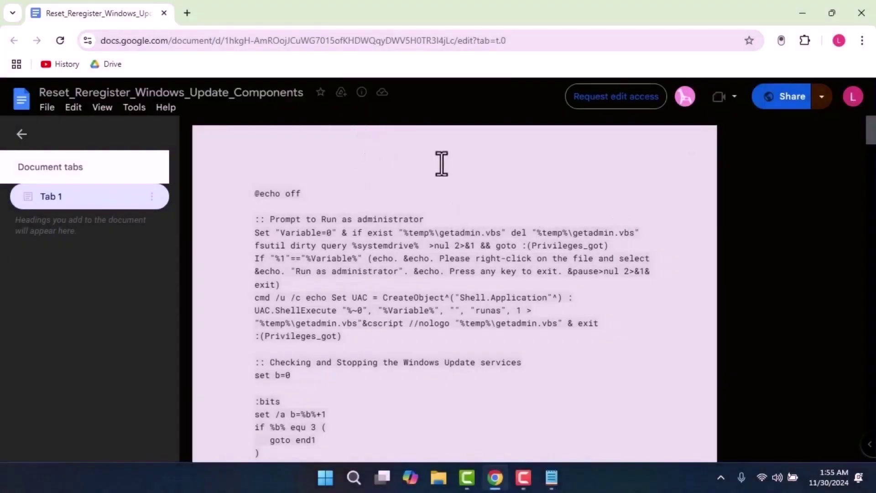
# - In Chrome, copy the entire script from the Reset_Reregister_Windows_Update_Components Google Doc
pyautogui.moveTo(251, 167); pyautogui.dragTo(358, 268)
pyautogui.hotkey('ctrl', 'a')
pyautogui.rightClick(349, 254)
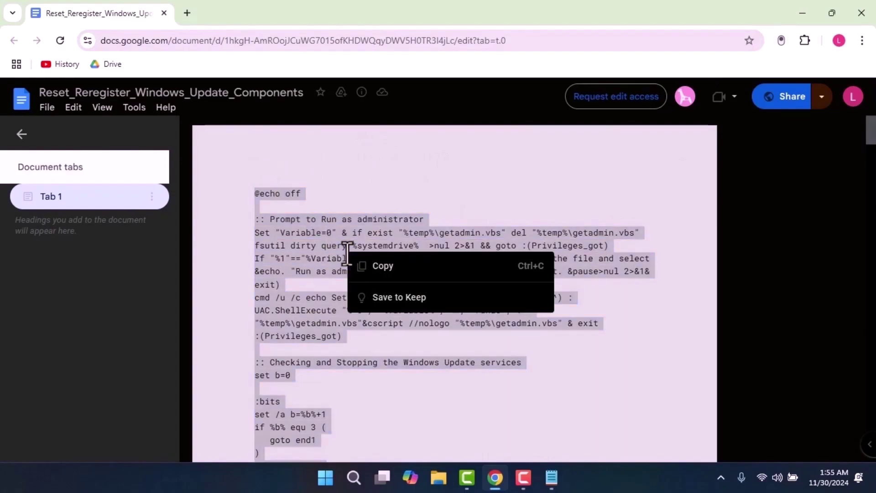
pyautogui.click(381, 270)
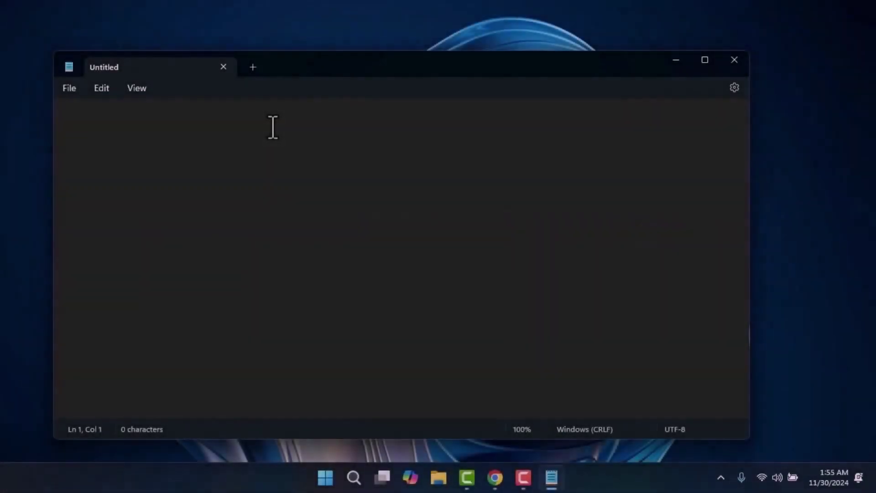
# - Paste the copied script into the empty document and save it in Downloads as update.bat with the file type All files
pyautogui.rightClick(274, 128)
pyautogui.click(332, 219)
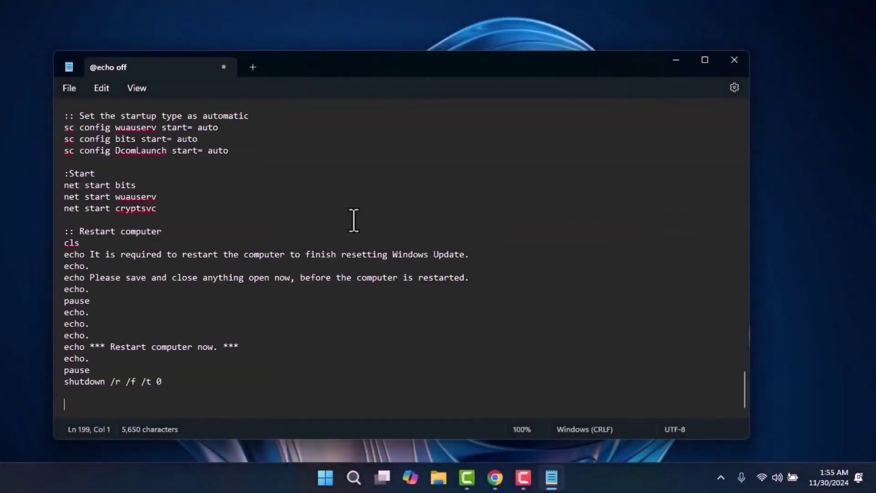
pyautogui.click(72, 89)
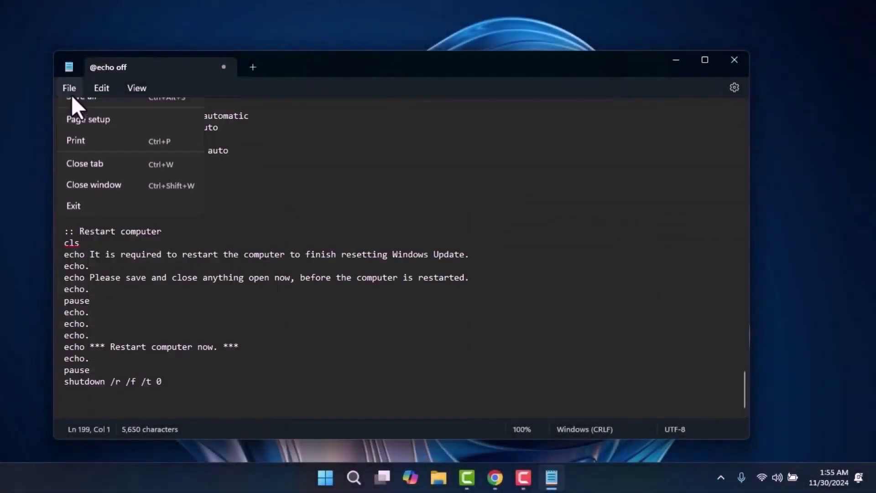
pyautogui.click(104, 201)
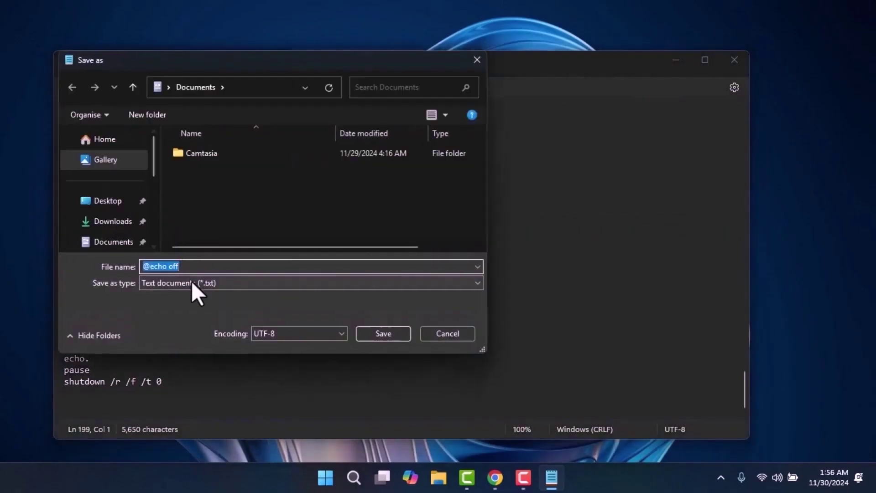
pyautogui.click(193, 283)
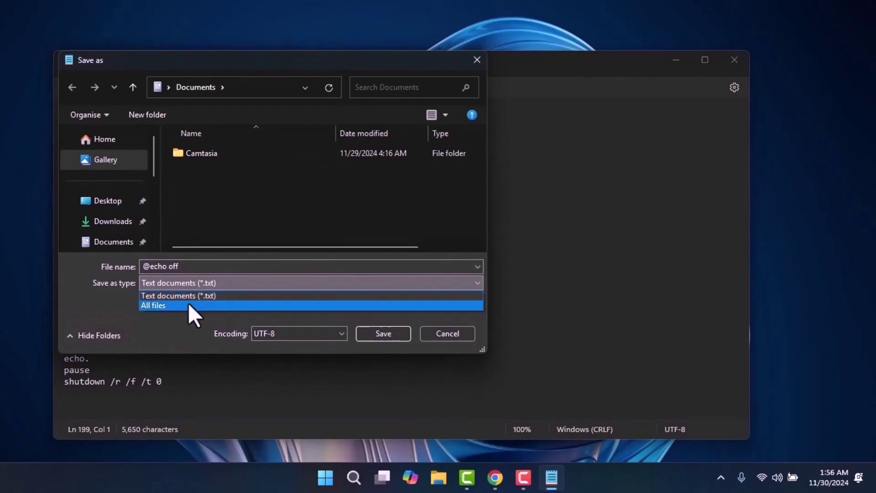
pyautogui.click(188, 303)
pyautogui.click(186, 267)
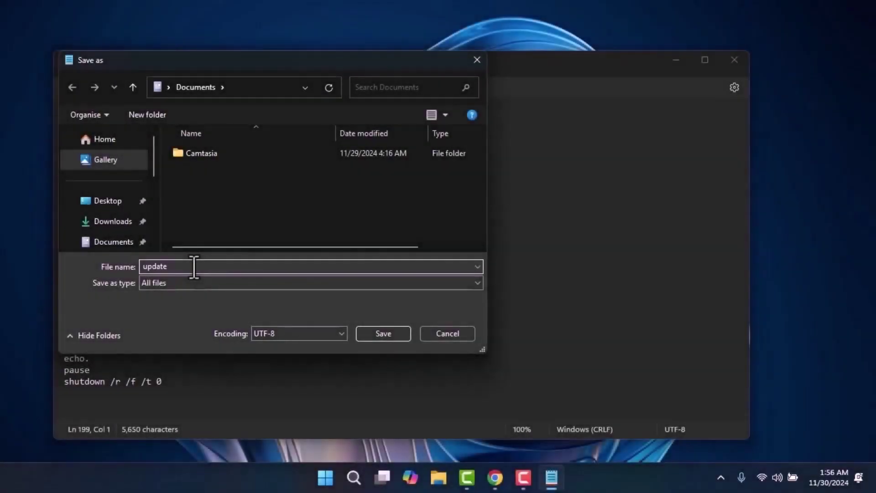
pyautogui.write('bat')
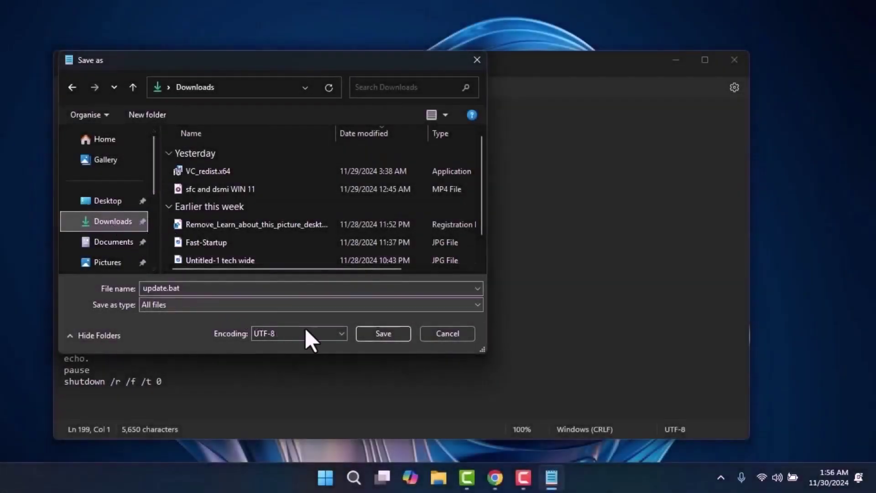
pyautogui.click(368, 336)
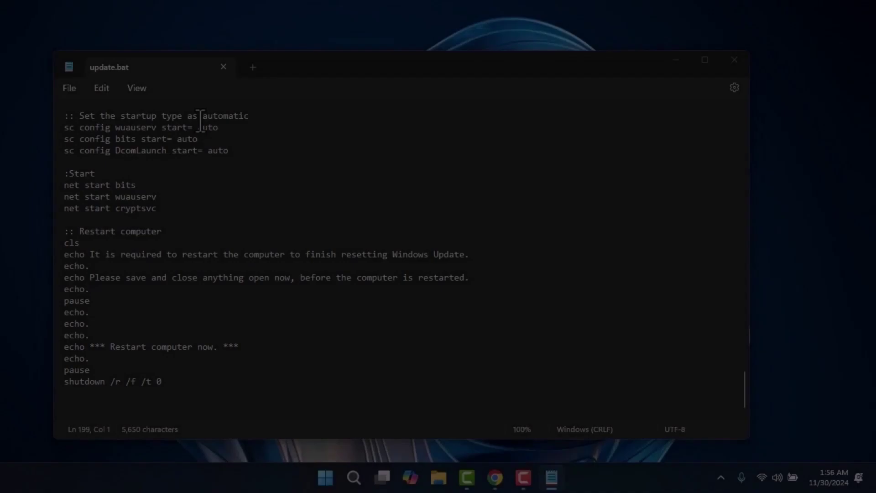
# - In File Explorer, open the Downloads folder and run the update batch file as administrator, approving the permission request
pyautogui.press('super+e')
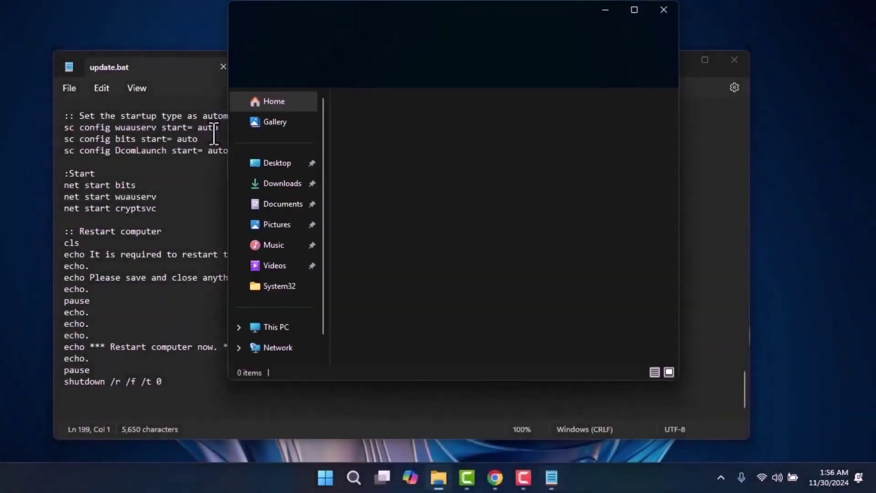
pyautogui.click(280, 184)
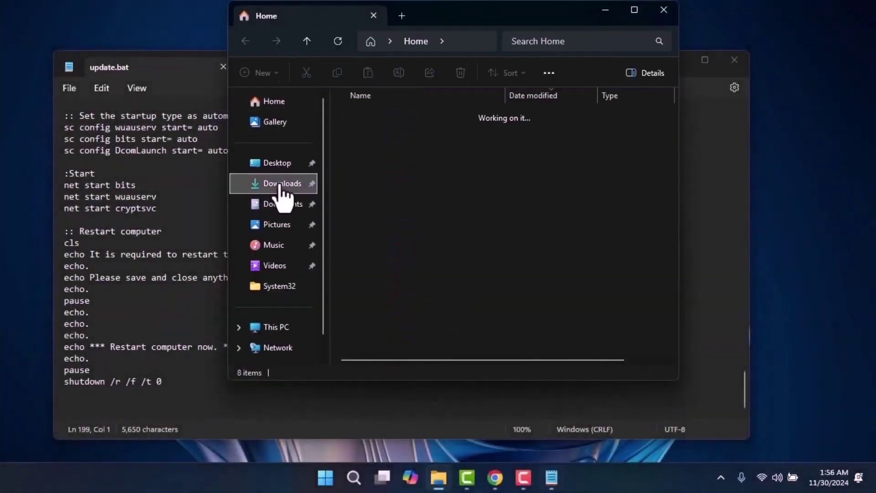
pyautogui.click(358, 134)
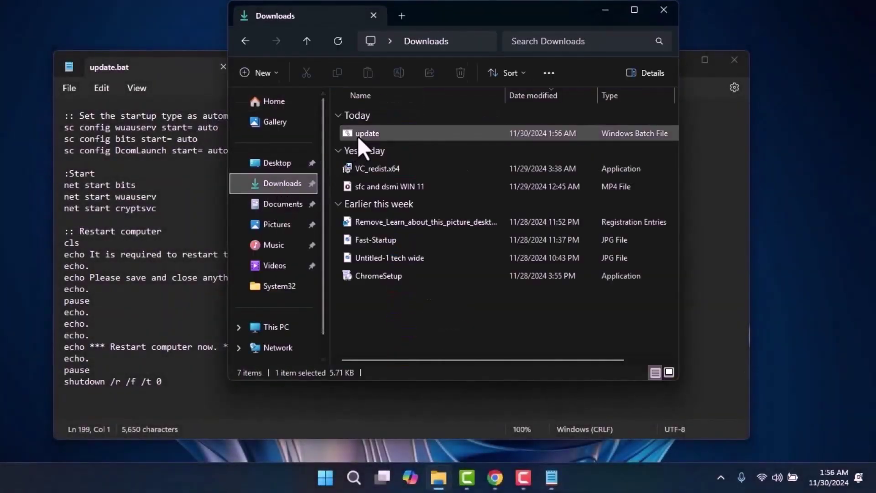
pyautogui.rightClick(383, 134)
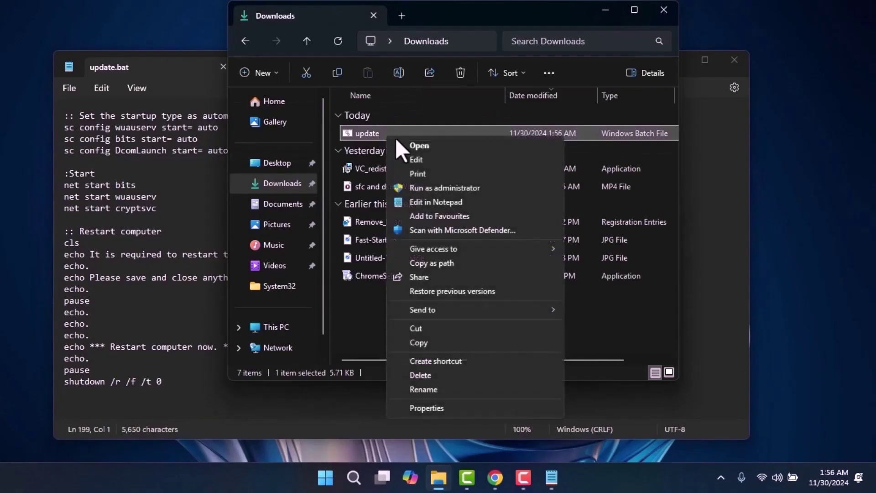
pyautogui.click(475, 189)
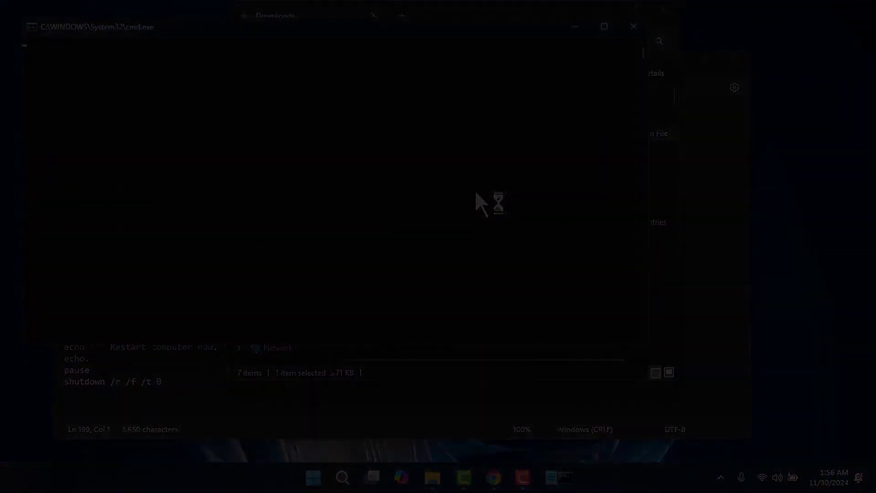
pyautogui.click(406, 336)
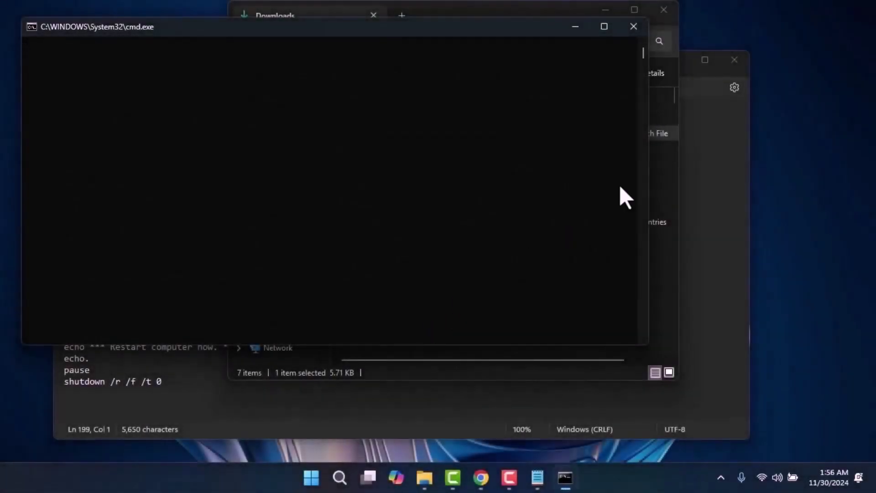
# - Close the Notepad and File Explorer windows behind the running script and shift the command window slightly
pyautogui.click(726, 64)
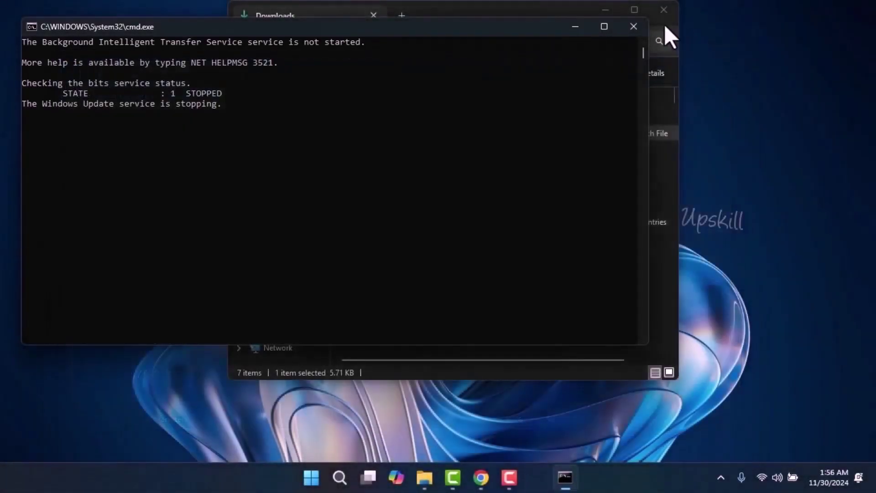
pyautogui.click(664, 11)
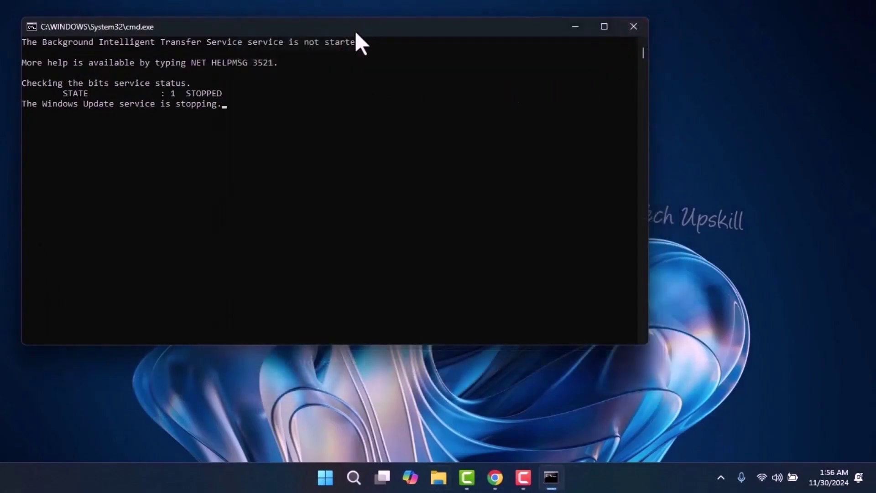
pyautogui.moveTo(355, 30); pyautogui.dragTo(381, 32)
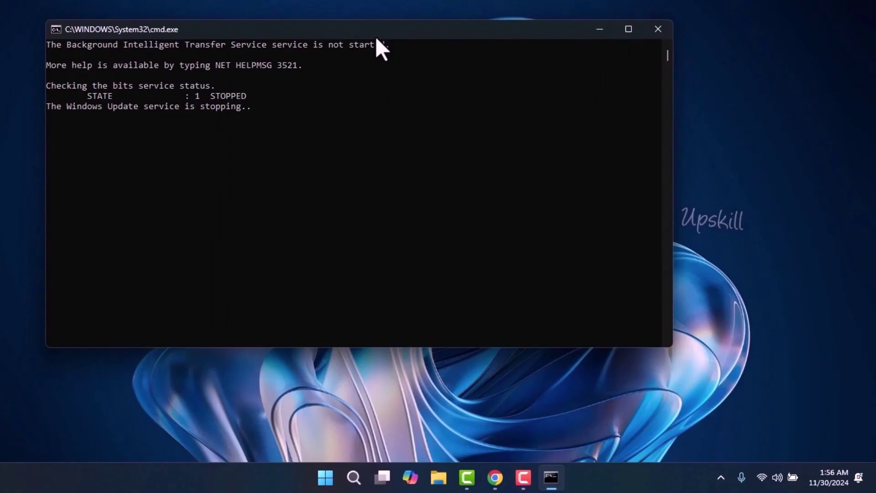
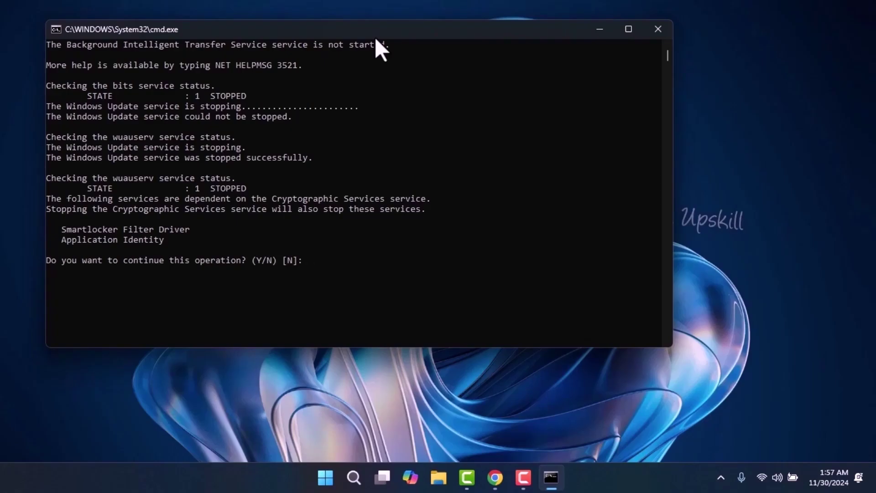
# - Answer y to let the script stop the services dependent on Cryptographic Services, and continue past its save-and-close notice
pyautogui.write('y')
pyautogui.press('Return')
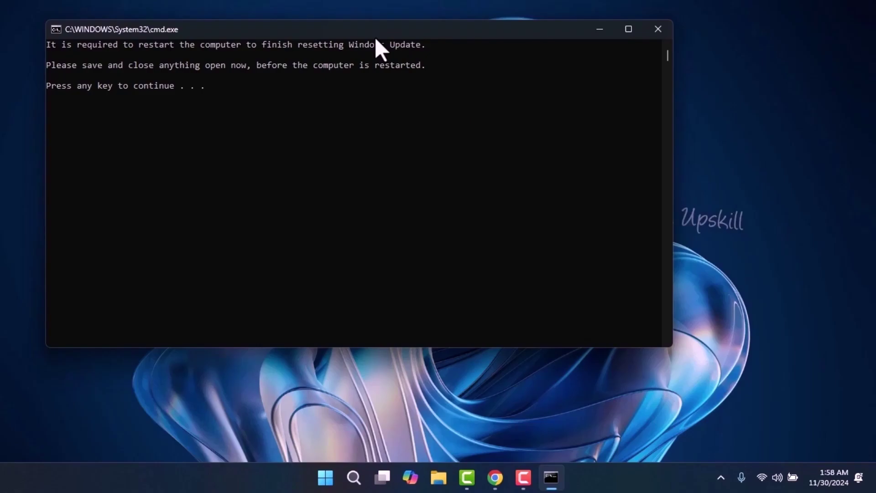
pyautogui.press('Return')
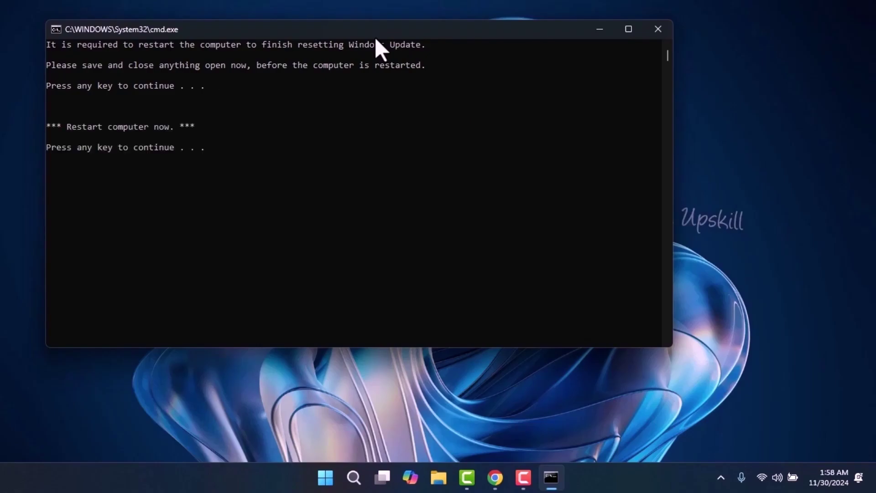